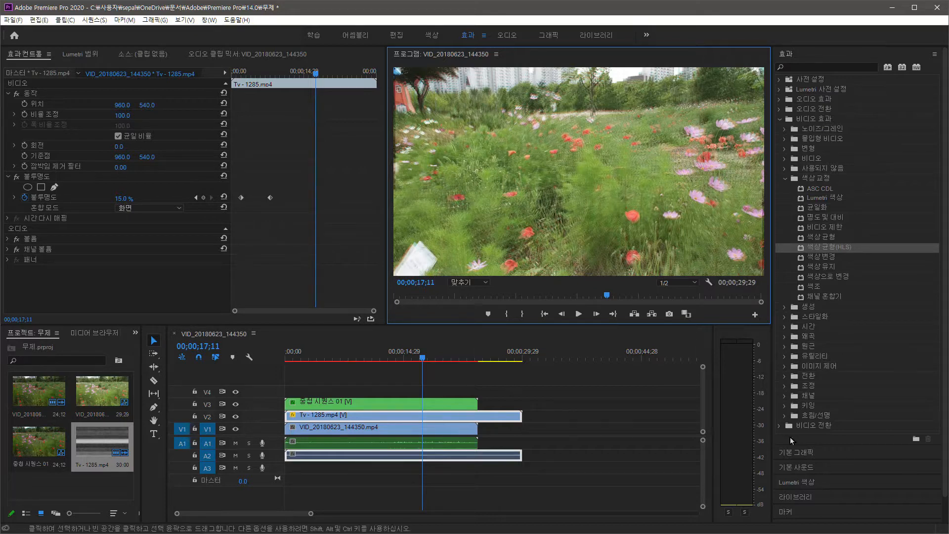
- Move the nested sequence clip 중첩 시퀀스 01 from video track V3 up to V4
drag(380, 407, 379, 392)
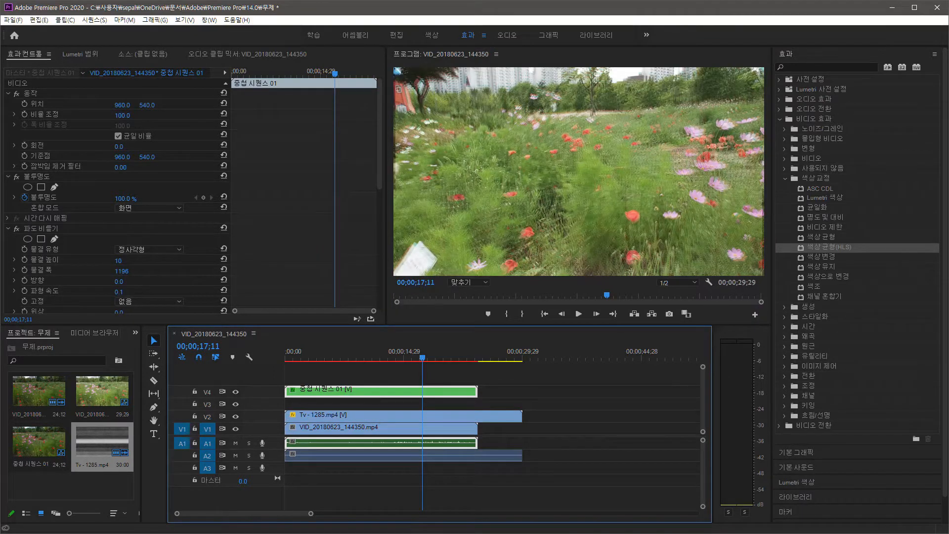
drag(948, 445, 293, 408)
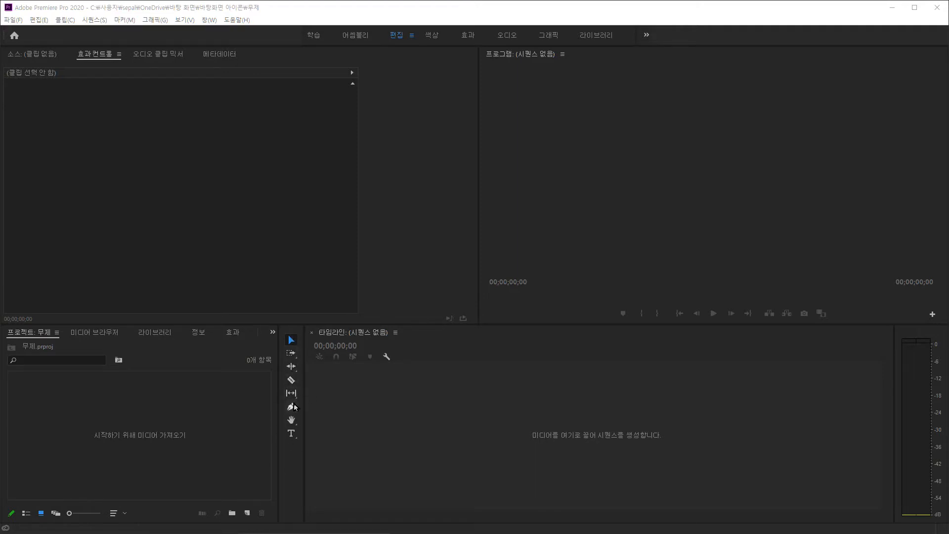
- Bring 20190928_014420.mp4 into the empty timeline so that a sequence is created from it
click(292, 341)
drag(385, 524, 408, 482)
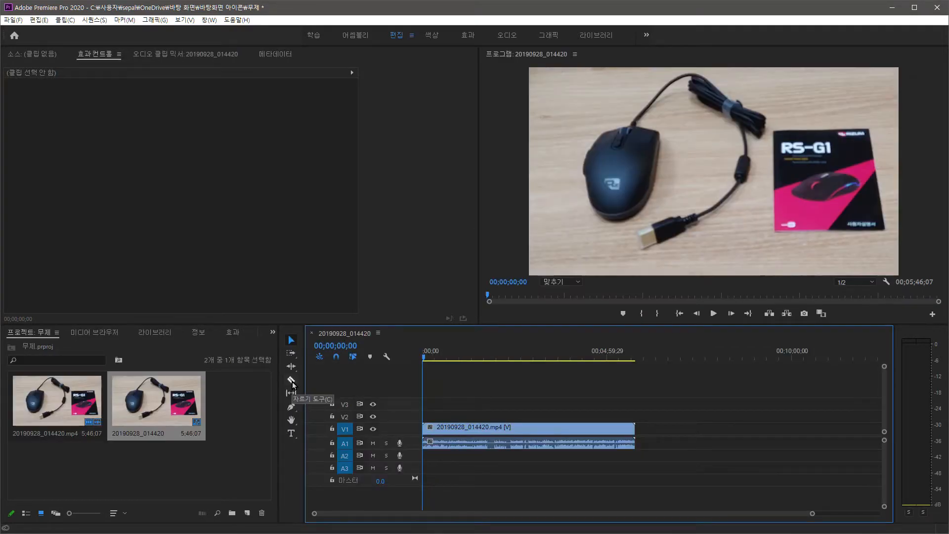
- Split the 20190928_014420.mp4 clip on V1 at seven points, from near its start to just past its middle, using the Razor tool
key(c)
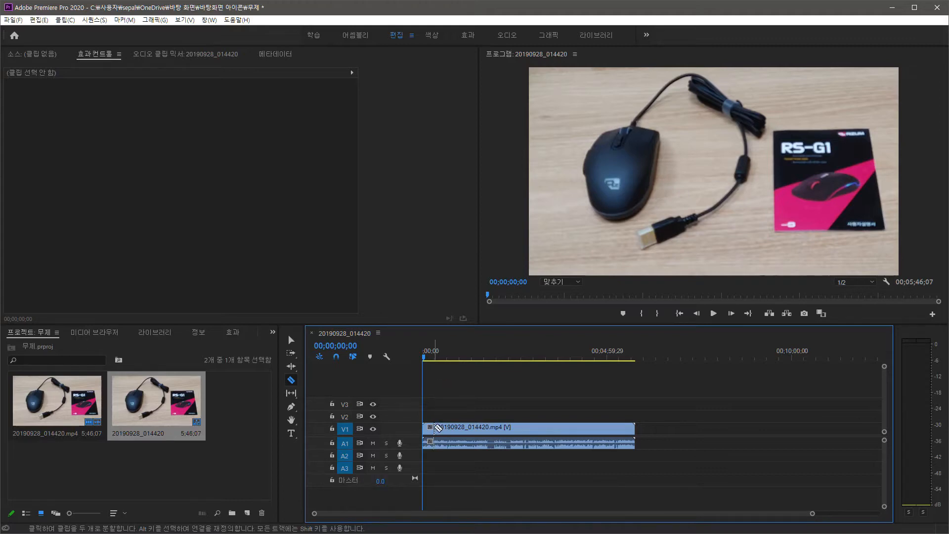
click(436, 428)
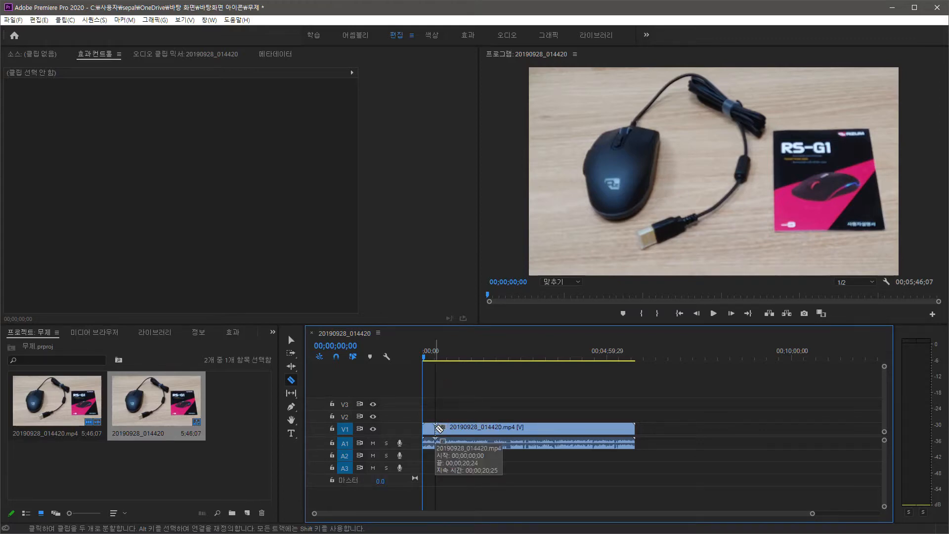
click(448, 428)
click(469, 428)
click(484, 428)
click(504, 428)
click(520, 428)
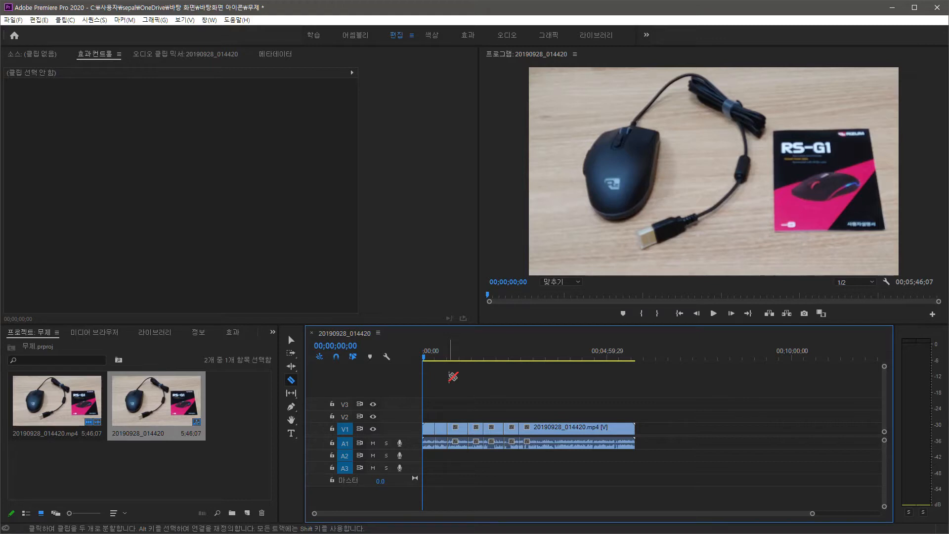
click(291, 410)
key(c)
click(545, 428)
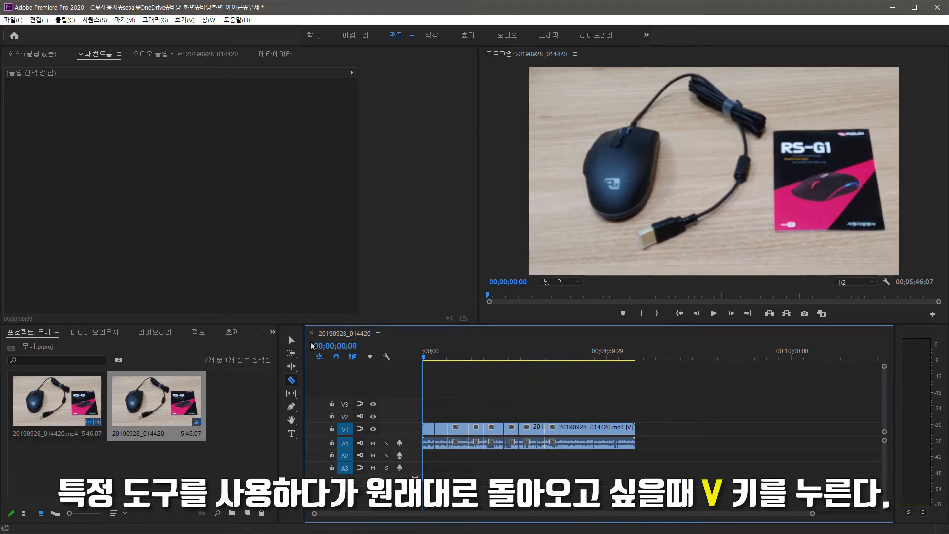
- Switch back and forth between the Selection tool and the Razor tool, finishing on the Selection tool
click(291, 339)
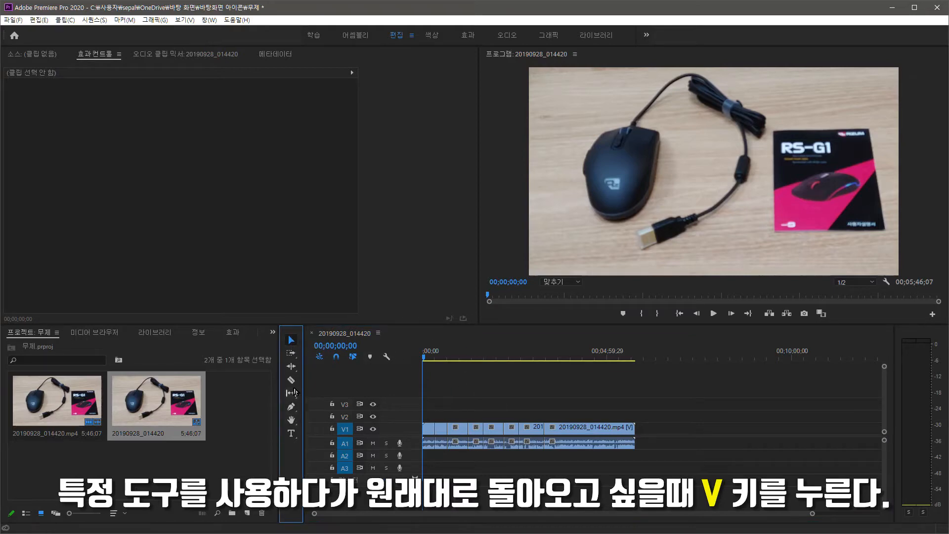
key(c)
key(v)
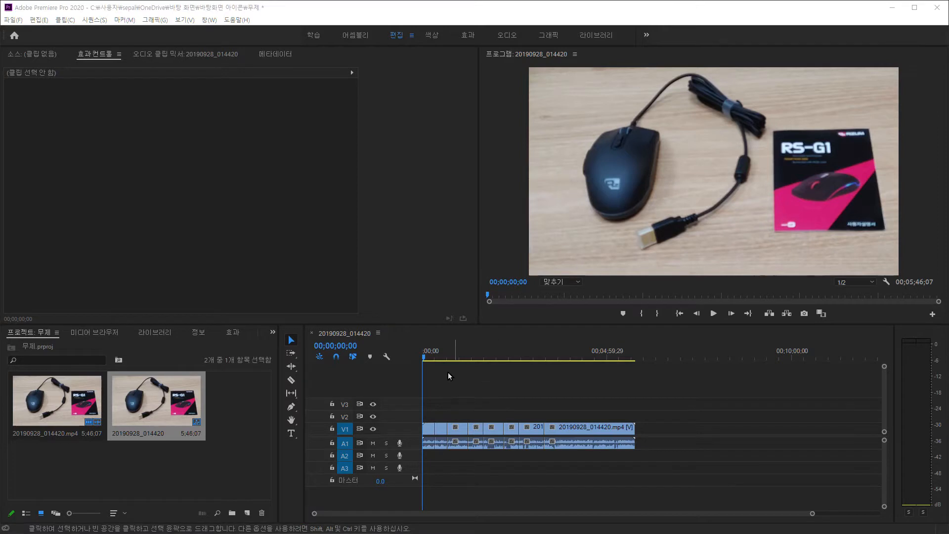
click(292, 380)
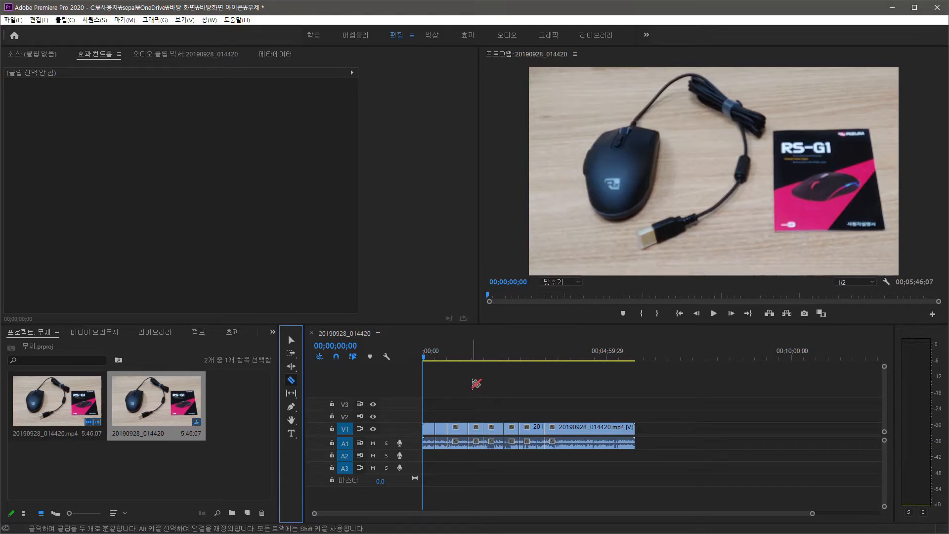
key(v)
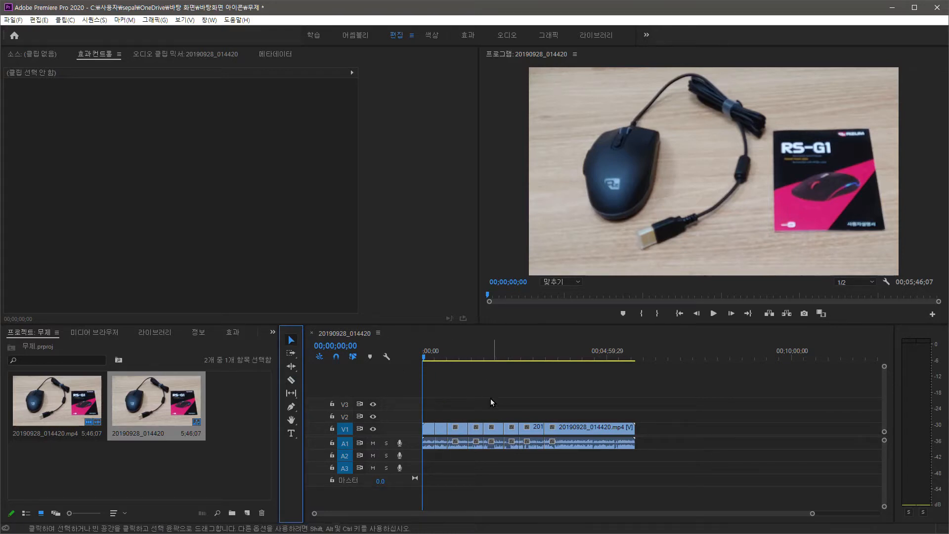
key(alt+Tab)
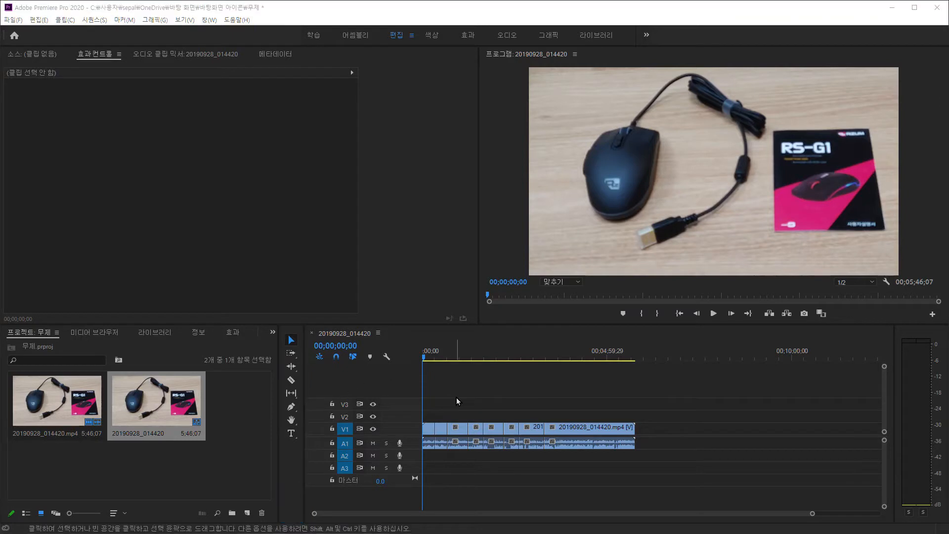
click(288, 334)
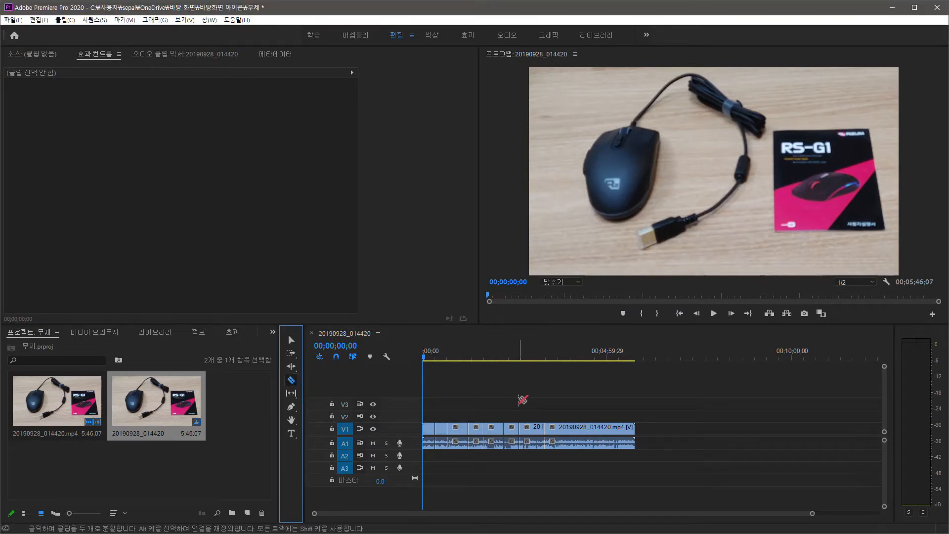
key(c)
key(v)
- Switch through the Pen tool and the Hand tool
key(p)
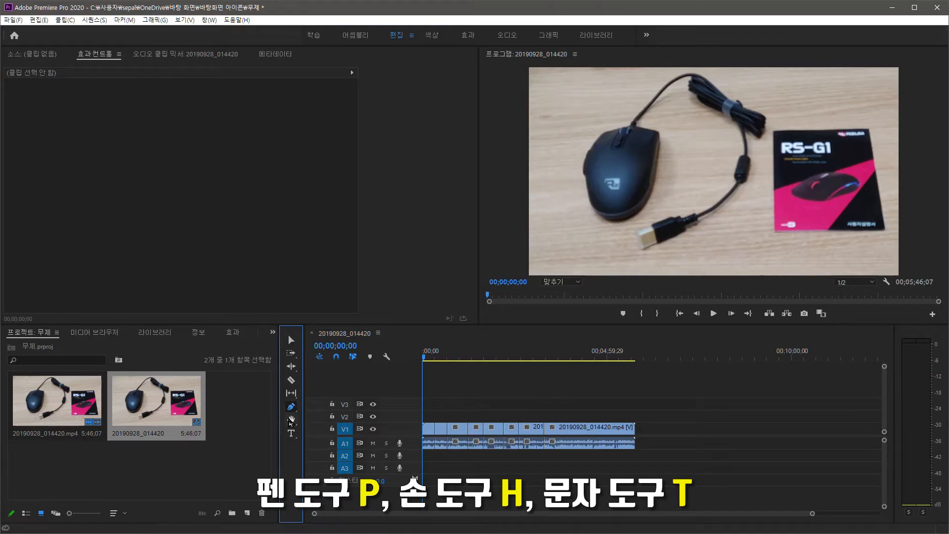
key(h)
click(473, 410)
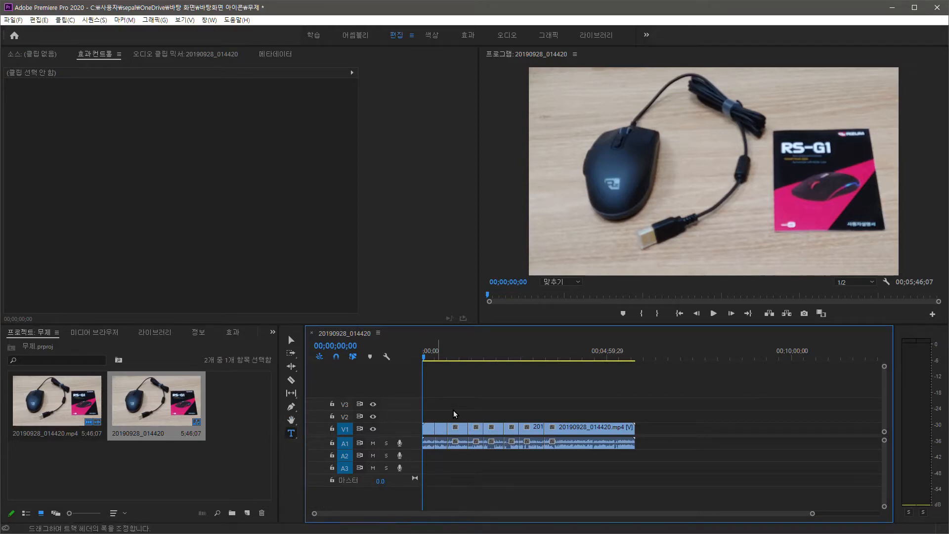
- Add the text "dkdkkdlddlldldllldv" over the lower middle of the video frame and return to the Selection tool
click(291, 434)
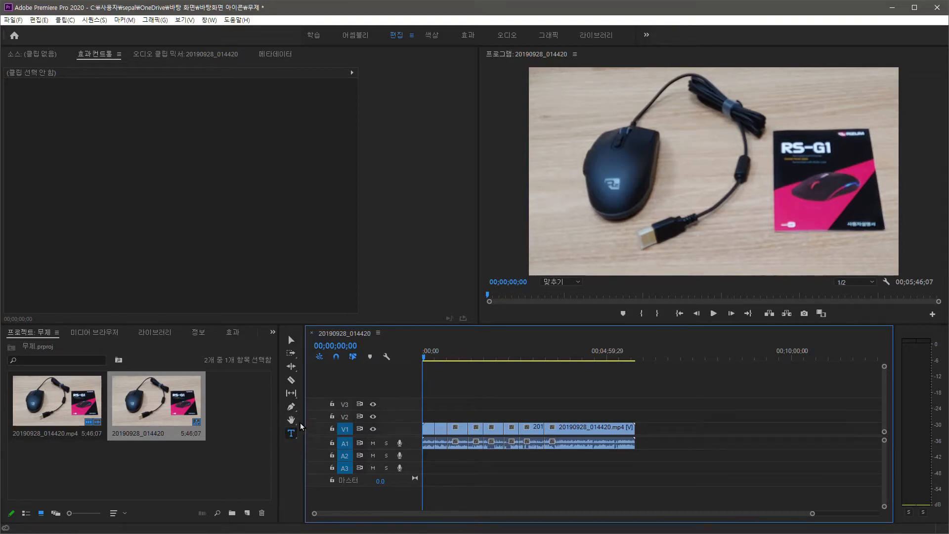
click(622, 240)
text(dkdkkdlddlldld)
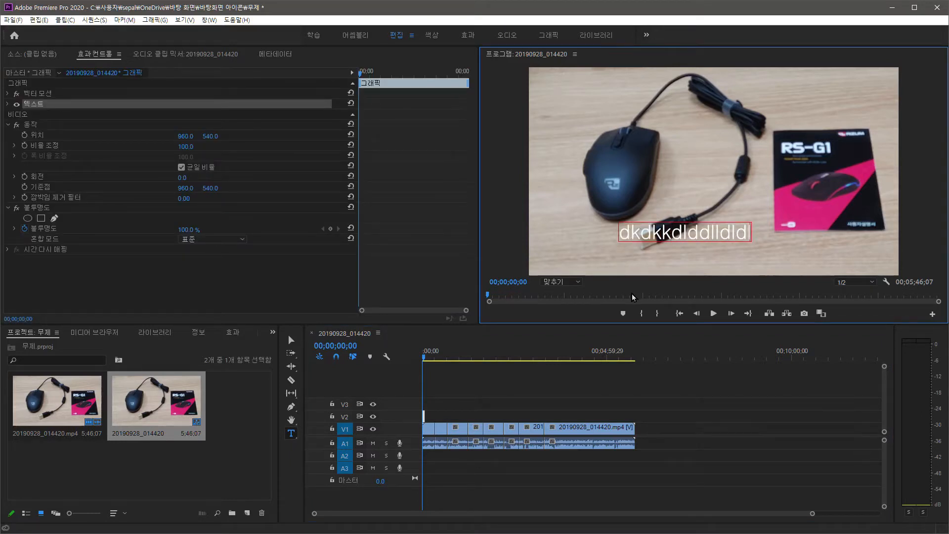
text(llldv)
click(582, 369)
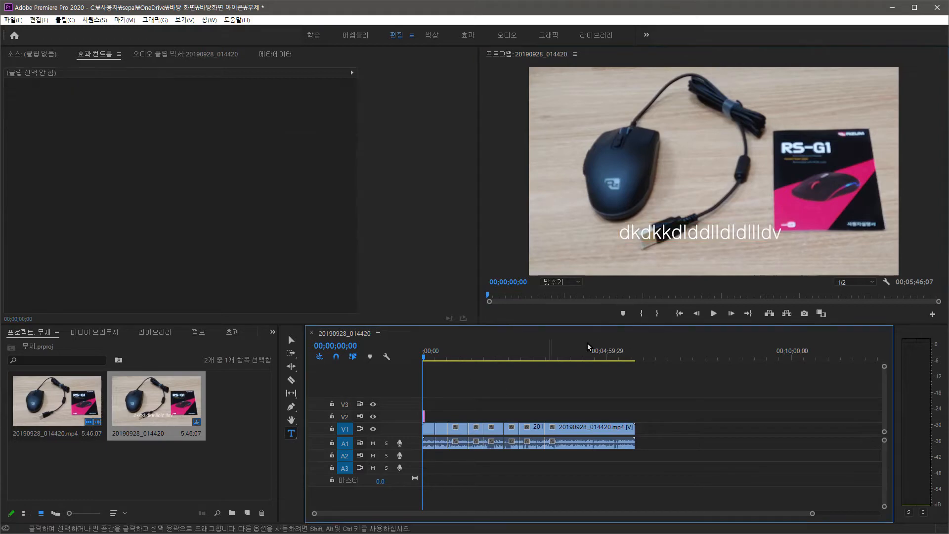
key(v)
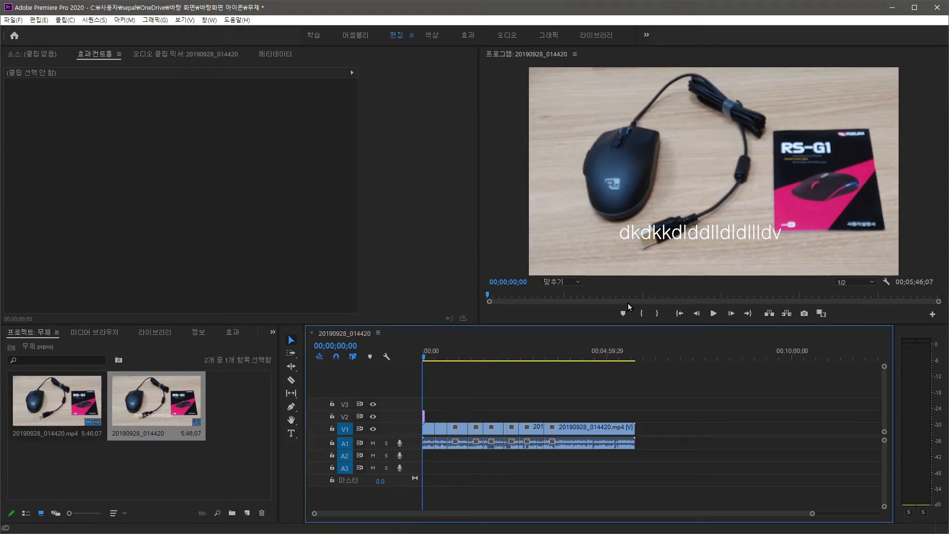
- Split the V1 clip exactly at the playhead at 00;03;45;13 and again at 00;04;20;24
click(427, 359)
drag(428, 361, 563, 369)
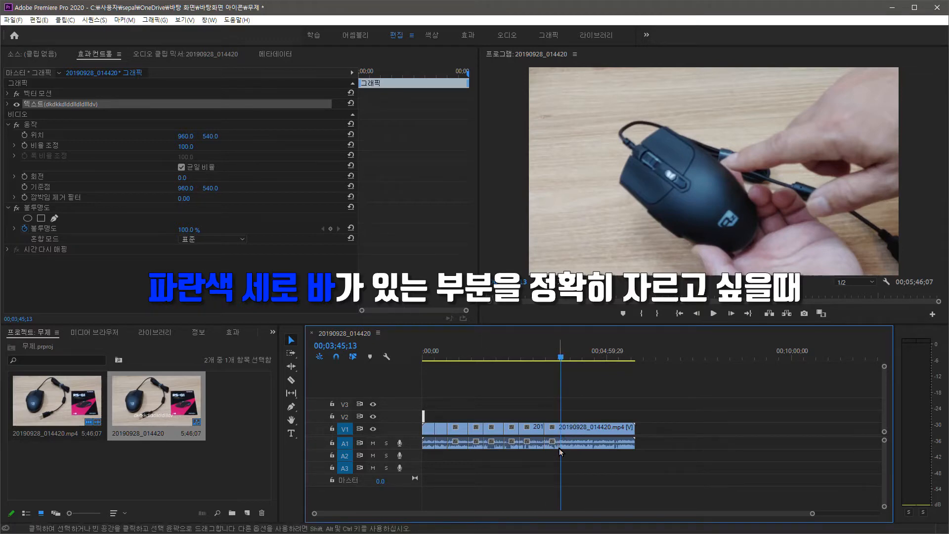
key(ctrl+k)
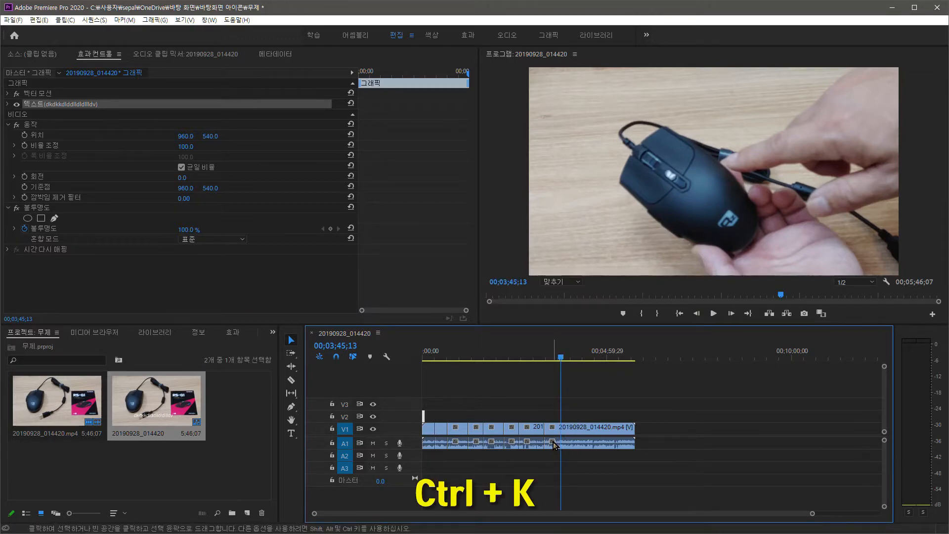
key(ctrl+k)
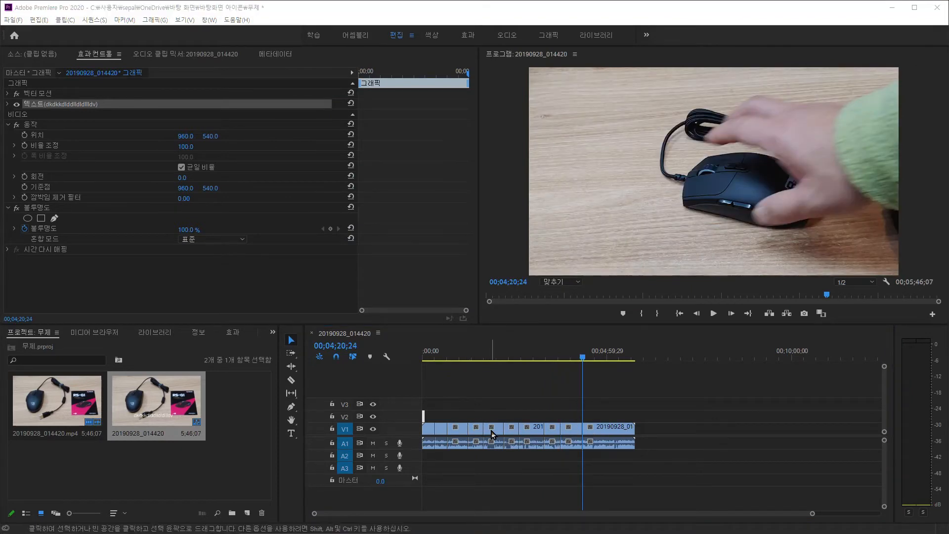
- Select various V1 segments one at a time, finishing with the sixth segment
click(495, 431)
click(537, 432)
click(491, 431)
click(458, 432)
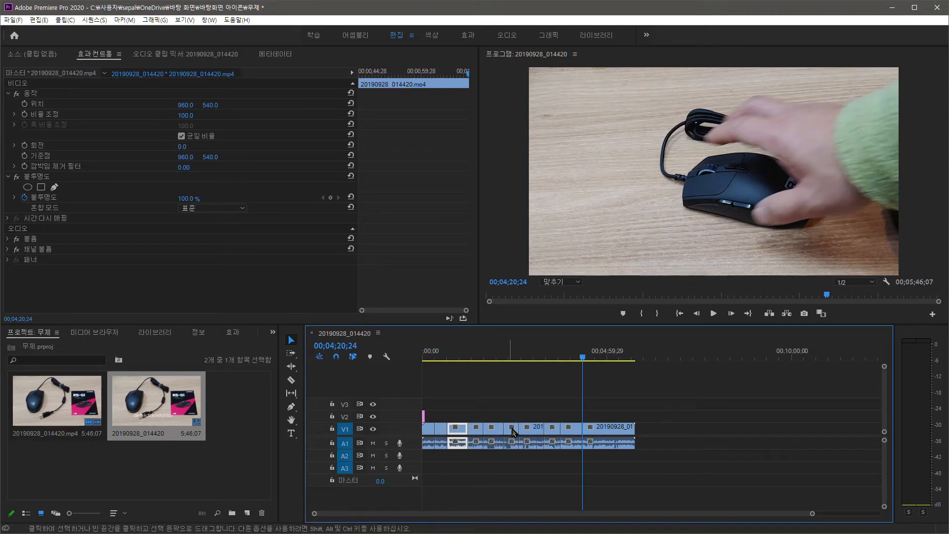
click(533, 432)
click(553, 431)
click(511, 432)
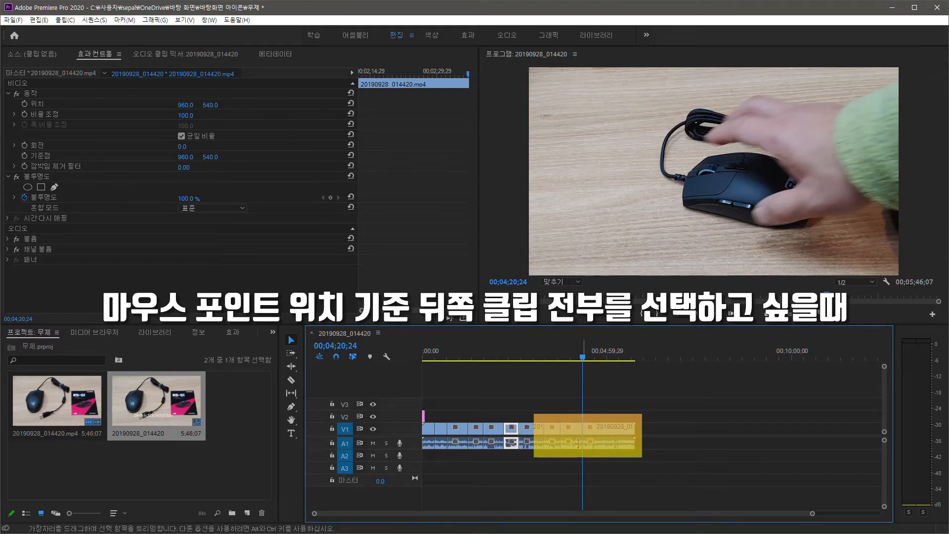
- Select the sixth V1 segment and every clip after it with the Track Select Forward tool, and return to the Selection tool
key(a)
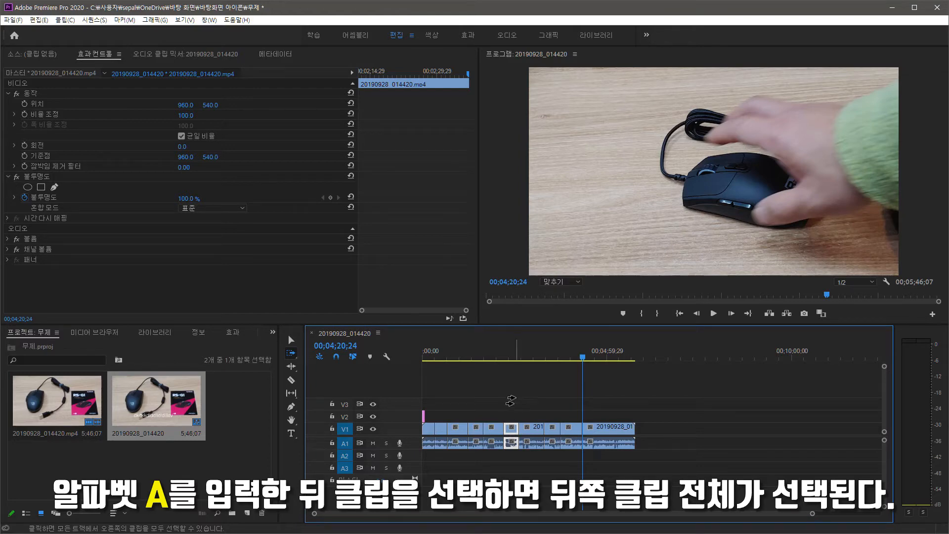
click(510, 428)
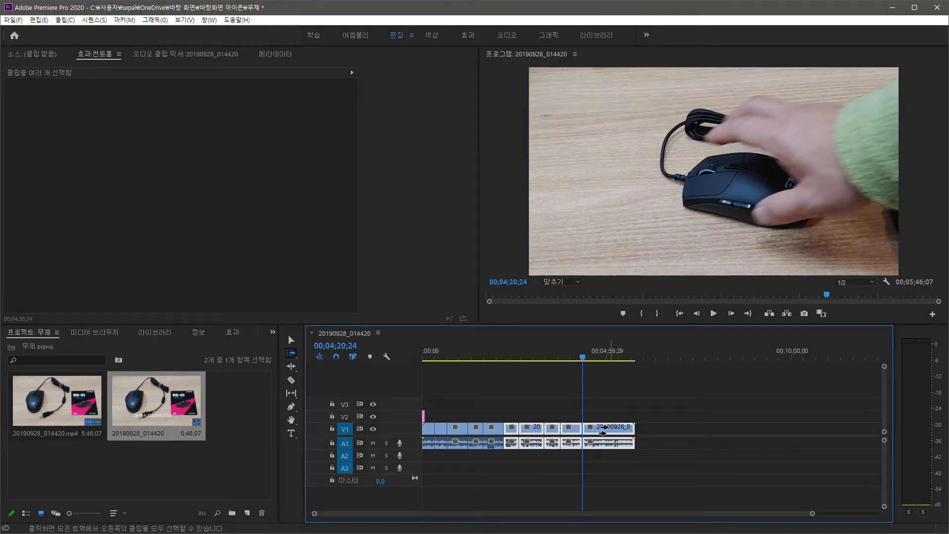
key(v)
- Select single segments on V1 in turn, alternating mainly between the third and fifth ones and ending on the fifth
click(492, 441)
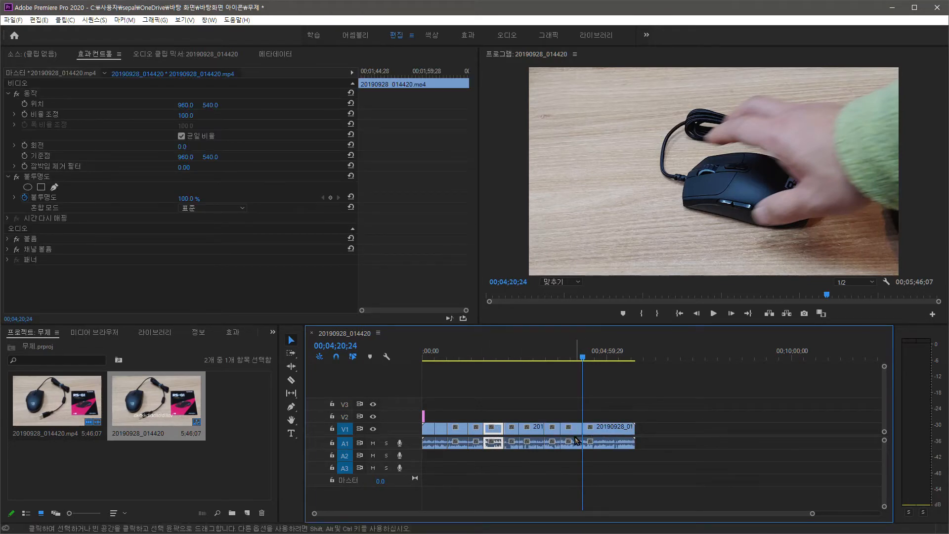
click(460, 434)
click(494, 431)
click(532, 431)
click(458, 431)
click(493, 431)
click(513, 458)
click(456, 435)
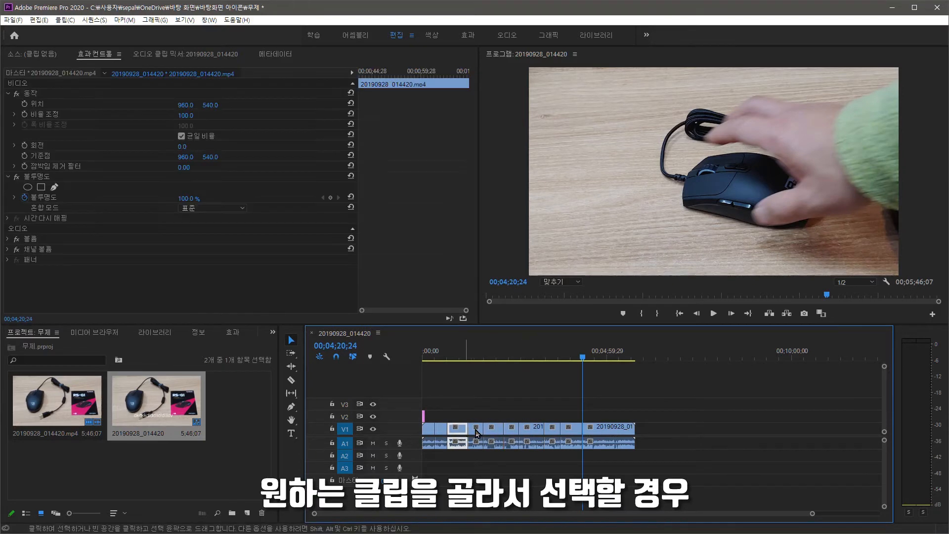
click(493, 431)
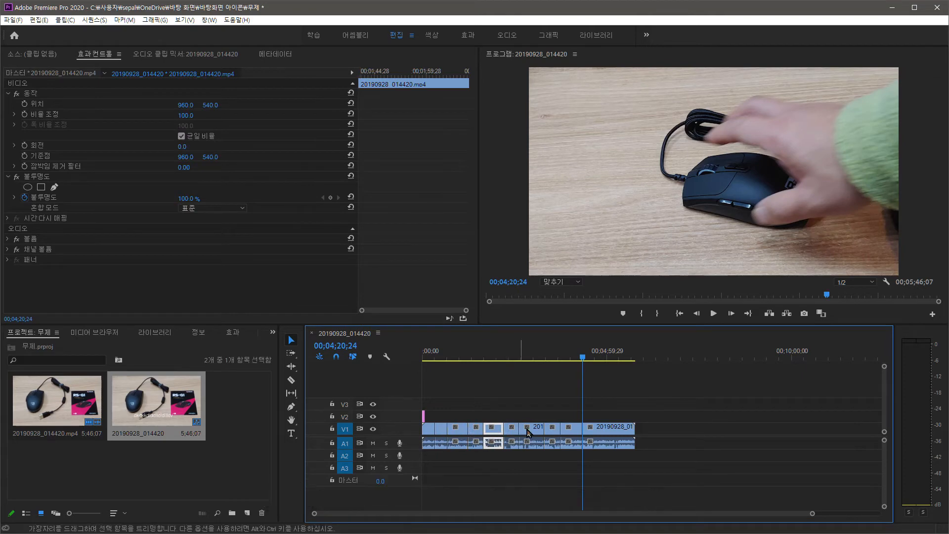
- Select the third, sixth, eighth and last V1 segments together as a non-adjacent multiple selection
click(460, 431)
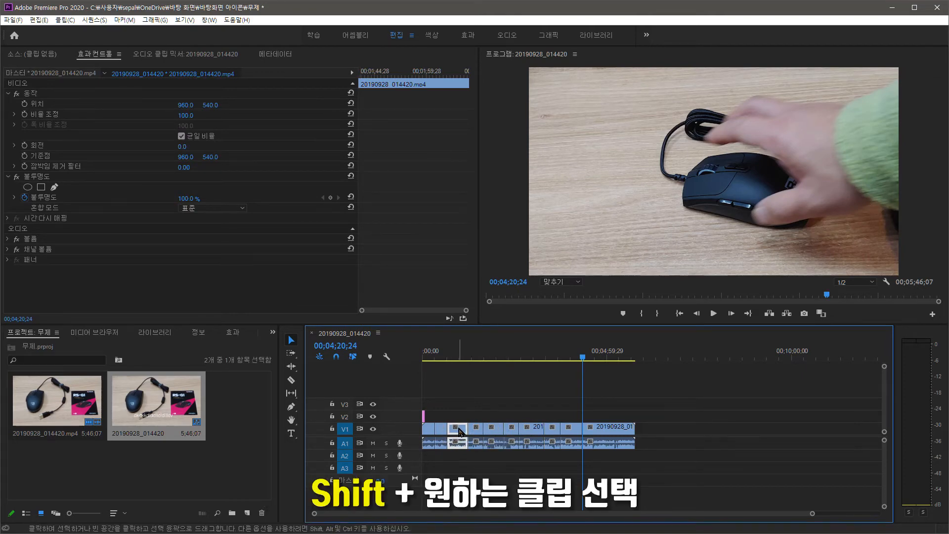
shift+click(511, 434)
shift+click(554, 431)
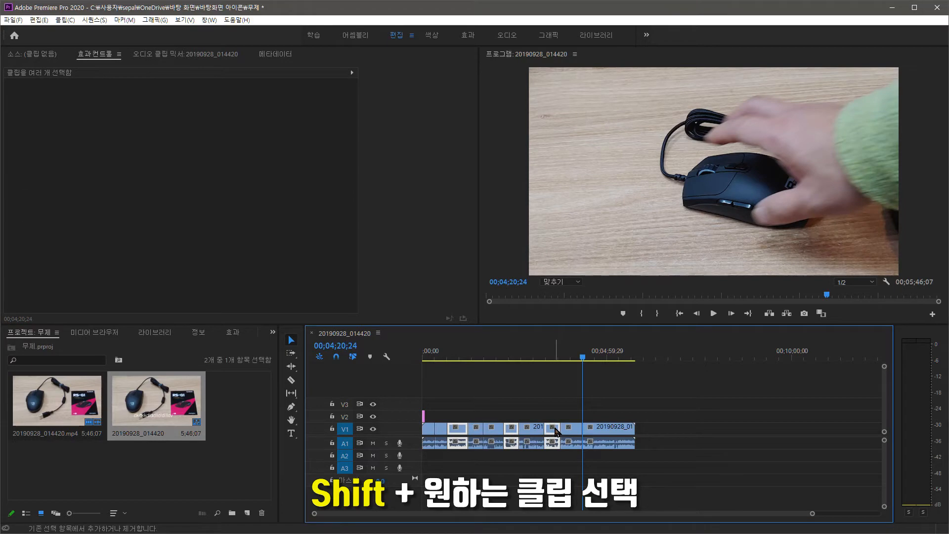
shift+click(591, 430)
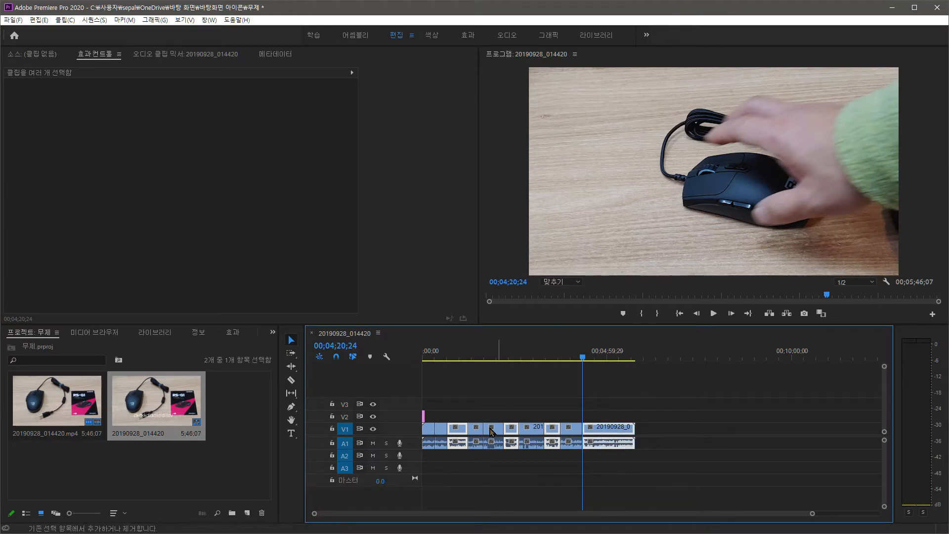
shift+click(431, 431)
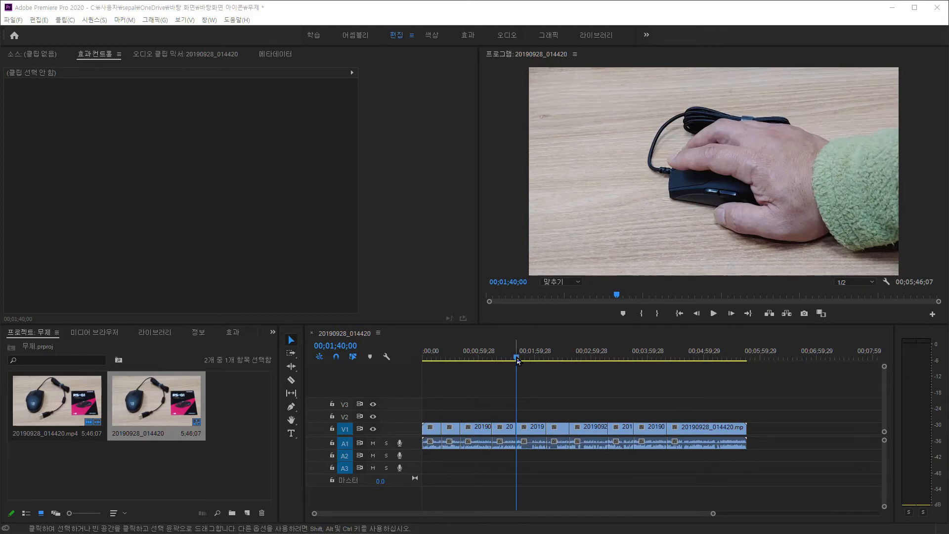
- Ripple-trim the start of the fifth V1 segment up to the playhead at 00;01;55;07
drag(517, 358, 530, 357)
click(524, 437)
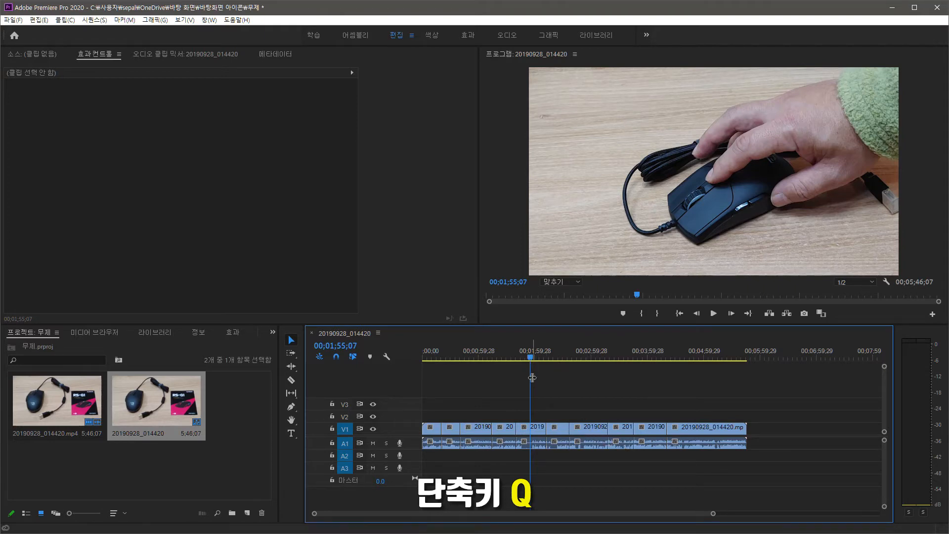
key(q)
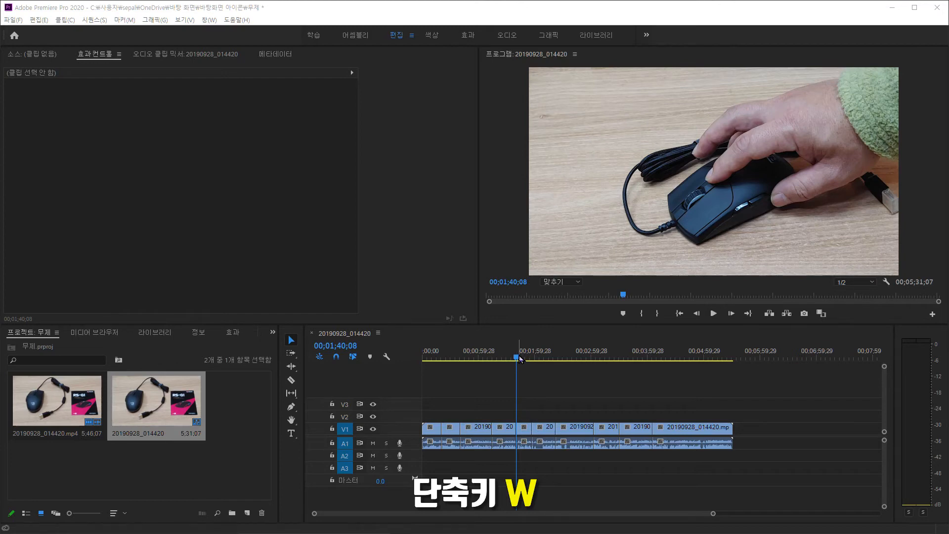
- Ripple-trim the end of the sixth V1 segment back to 00;02;08;13, and cut the seventh segment at 00;02;32;20
drag(518, 362, 542, 359)
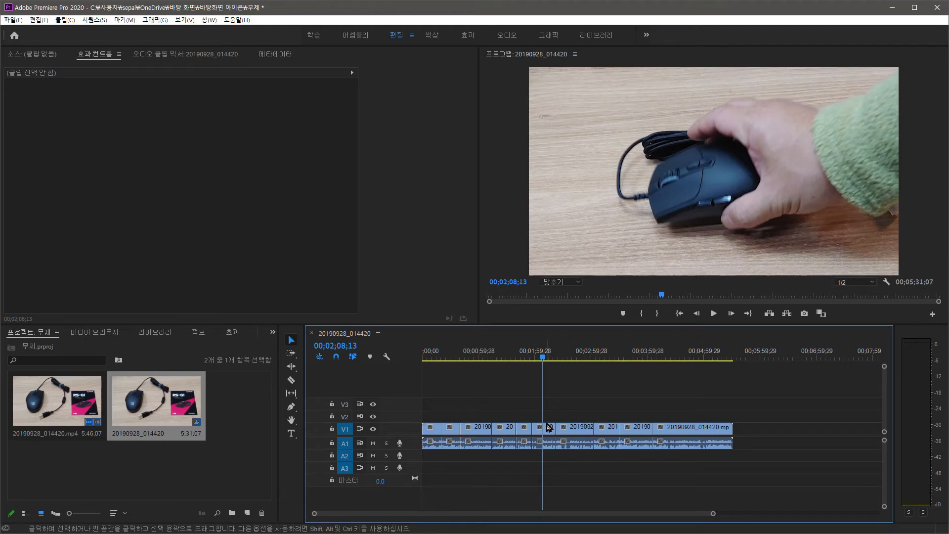
key(w)
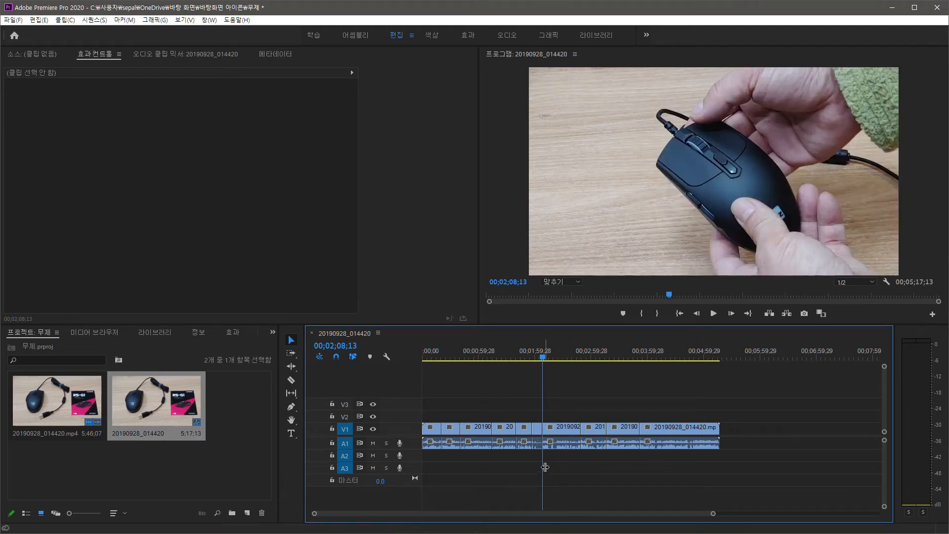
click(565, 360)
key(ctrl+k)
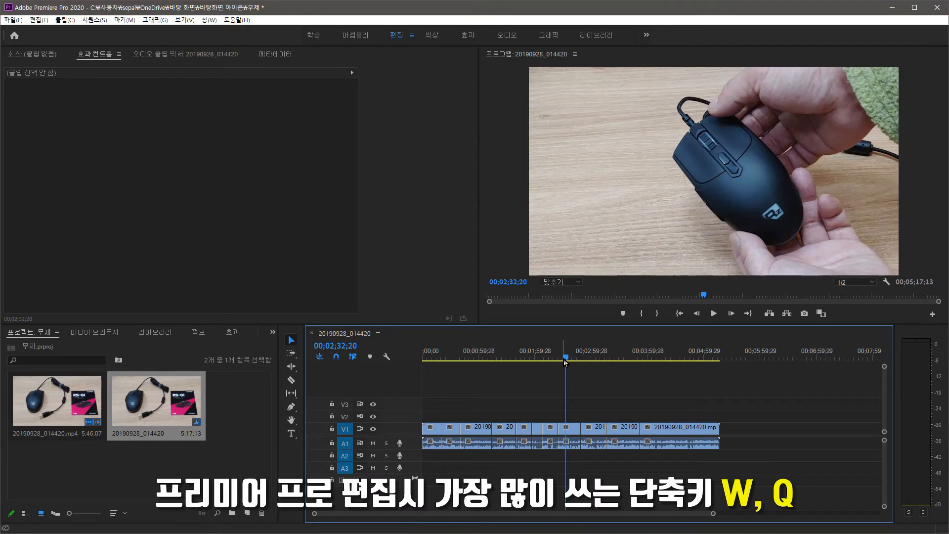
drag(566, 360, 569, 359)
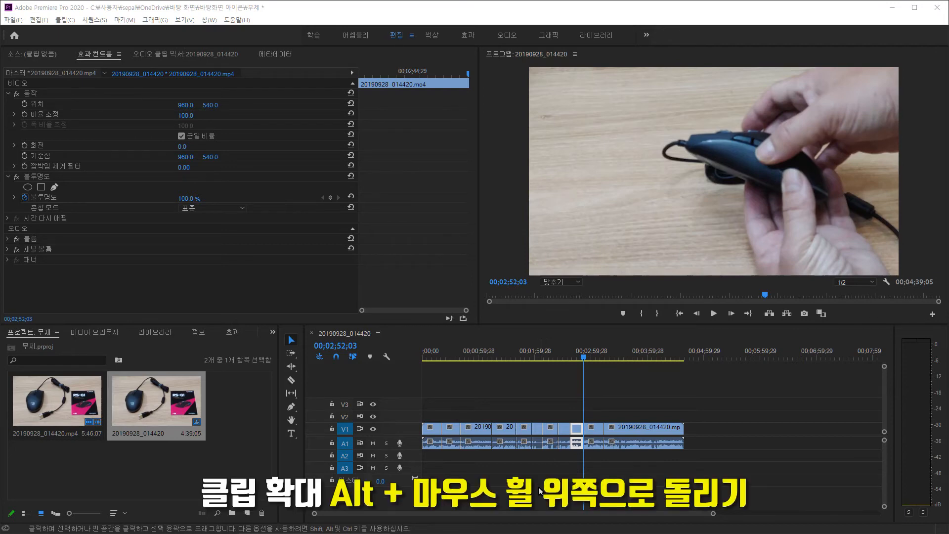
- Zoom the timeline in and out repeatedly to examine the segments around the selected clip at different scales
scroll(539, 486, up, 3)
scroll(542, 478, up, 3)
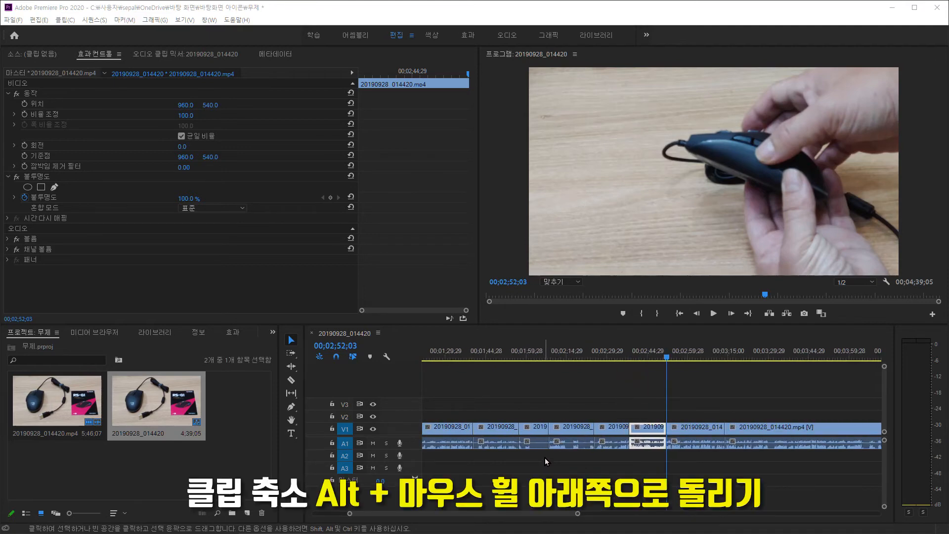
scroll(547, 457, down, 4)
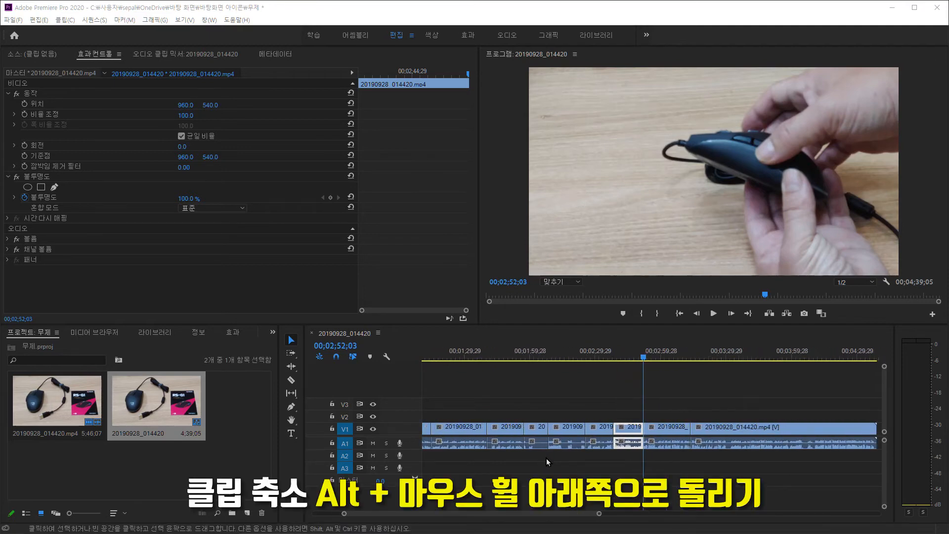
scroll(547, 458, down, 2)
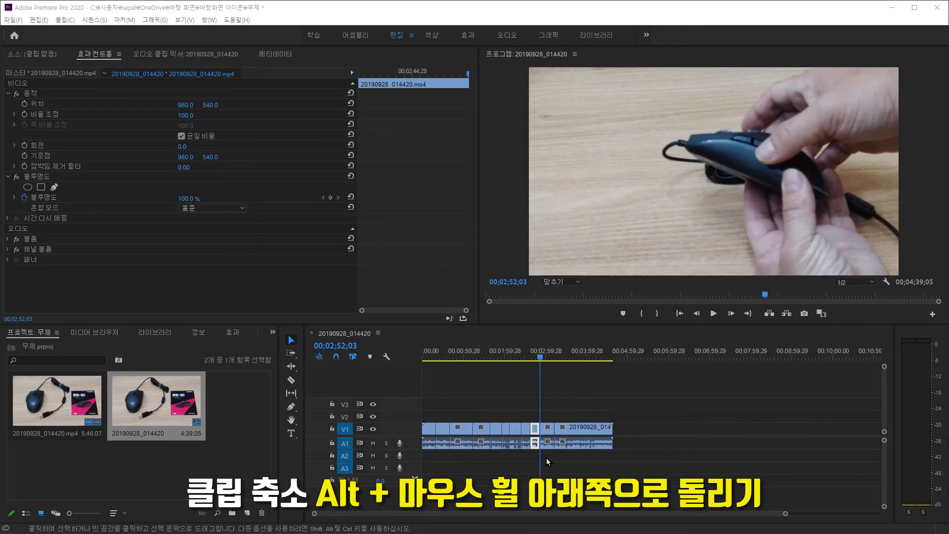
scroll(520, 455, up, 4)
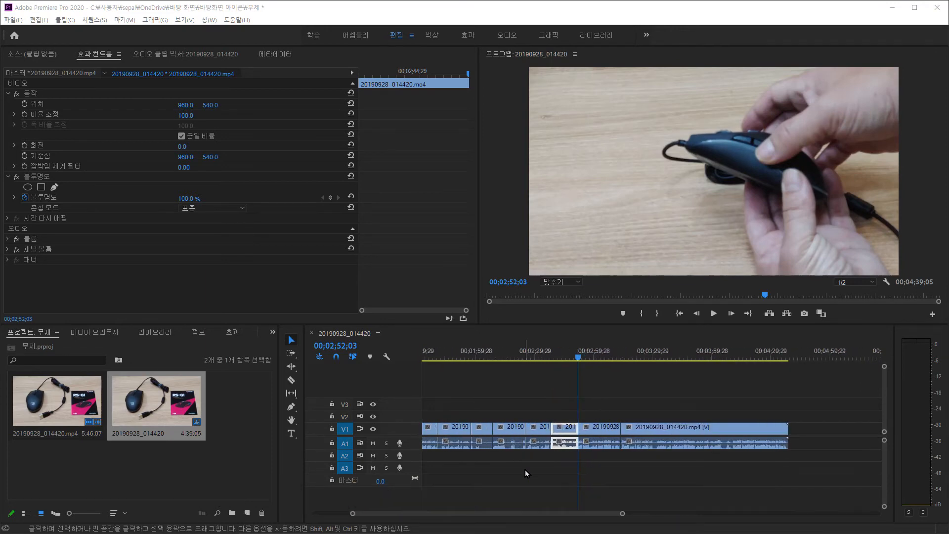
scroll(525, 470, down, 3)
scroll(563, 455, up, 4)
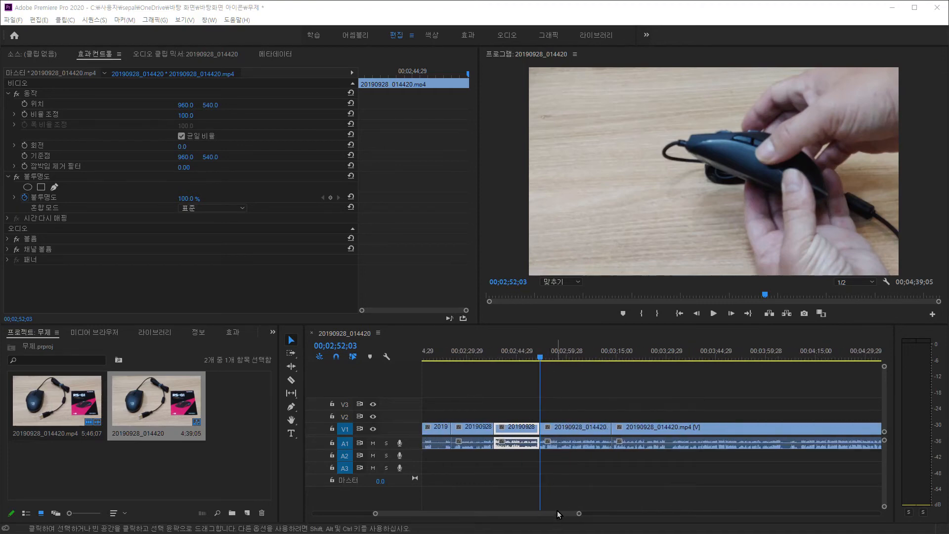
- Browse the enlarged timeline back and forth between its first and last segments, selecting the second V1 segment along the way
scroll(553, 515, up, 10)
scroll(510, 518, up, 3)
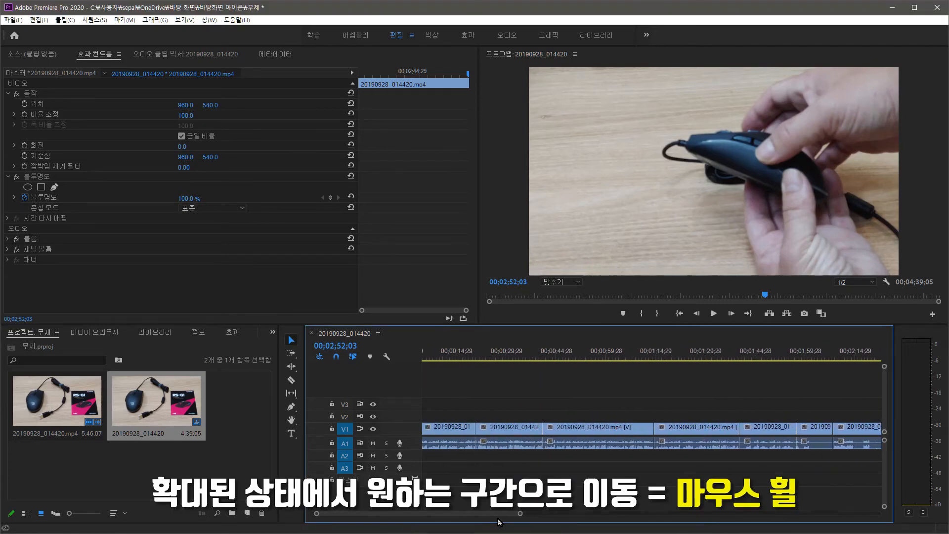
click(489, 431)
scroll(457, 518, up, 3)
scroll(447, 520, down, 10)
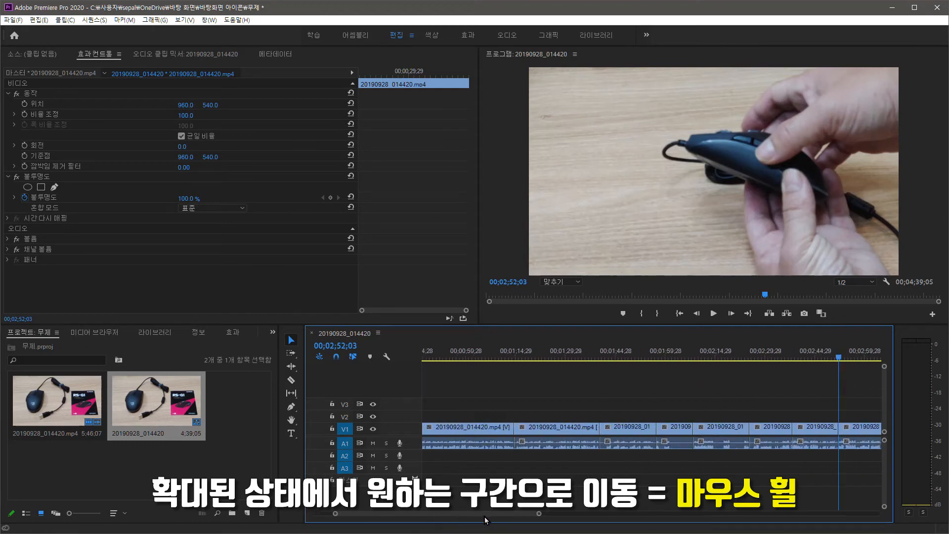
scroll(544, 525, up, 5)
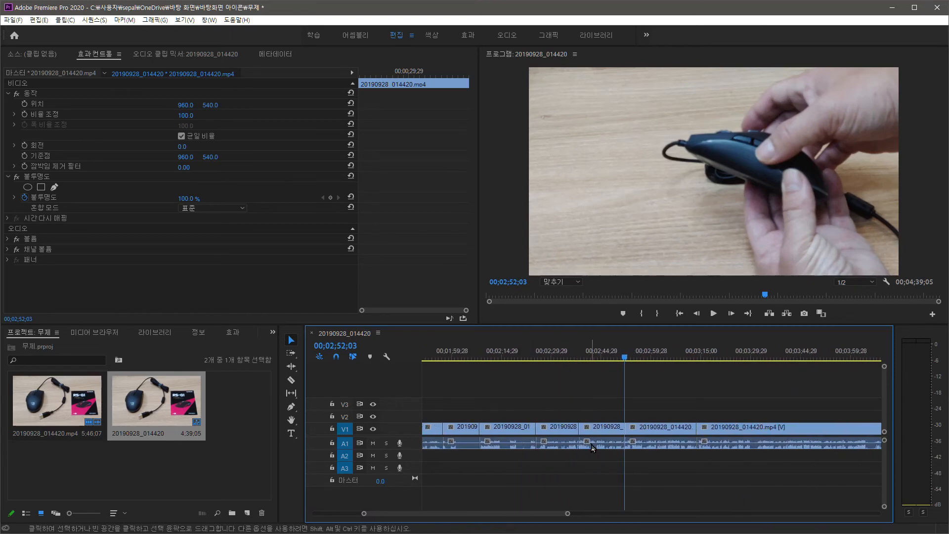
scroll(592, 462, up, 5)
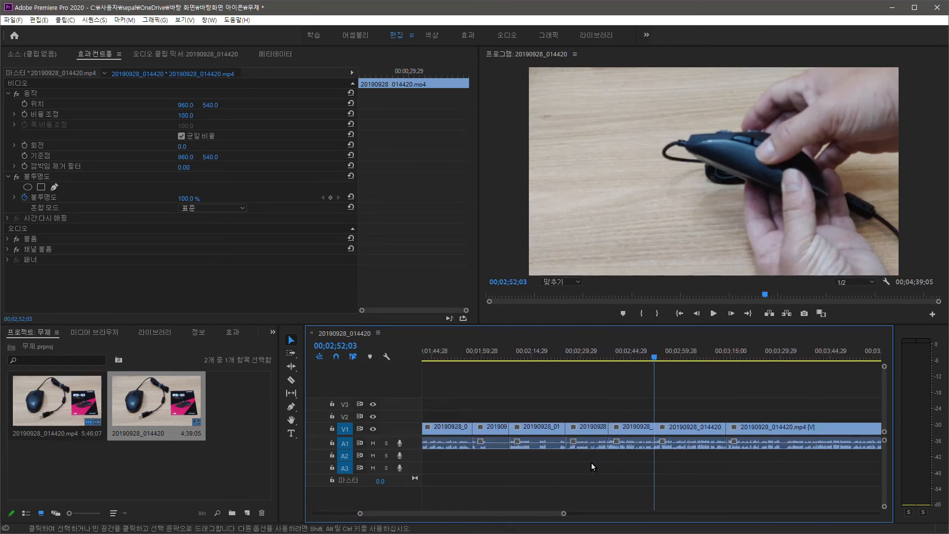
scroll(592, 462, up, 3)
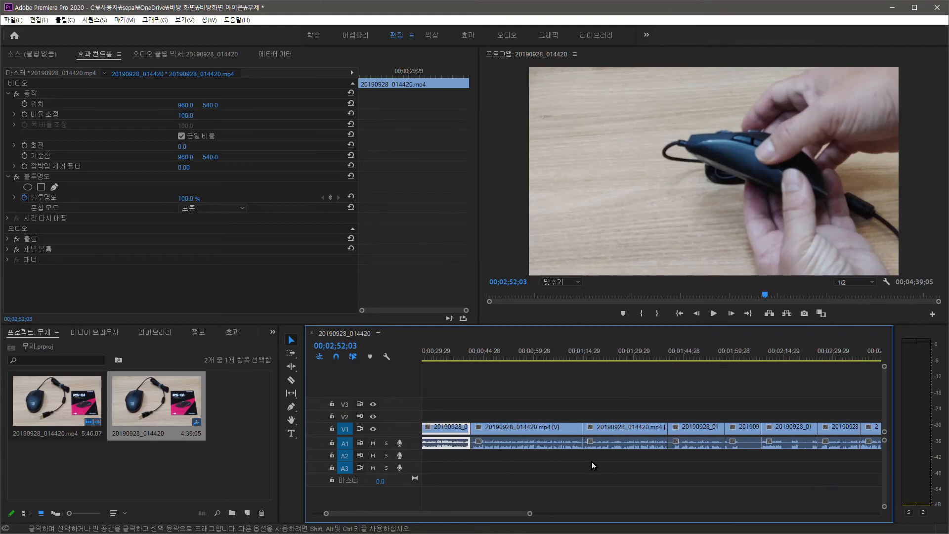
scroll(592, 461, down, 10)
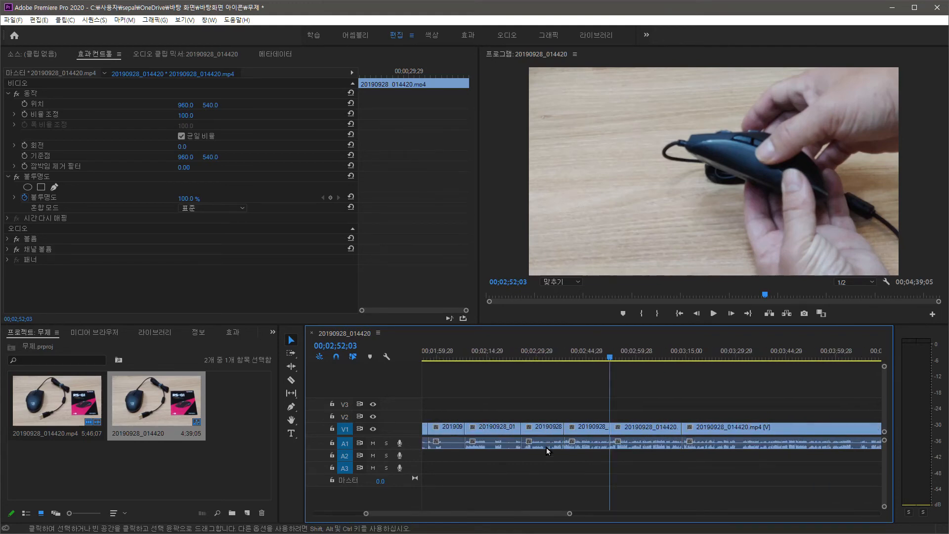
scroll(524, 444, down, 5)
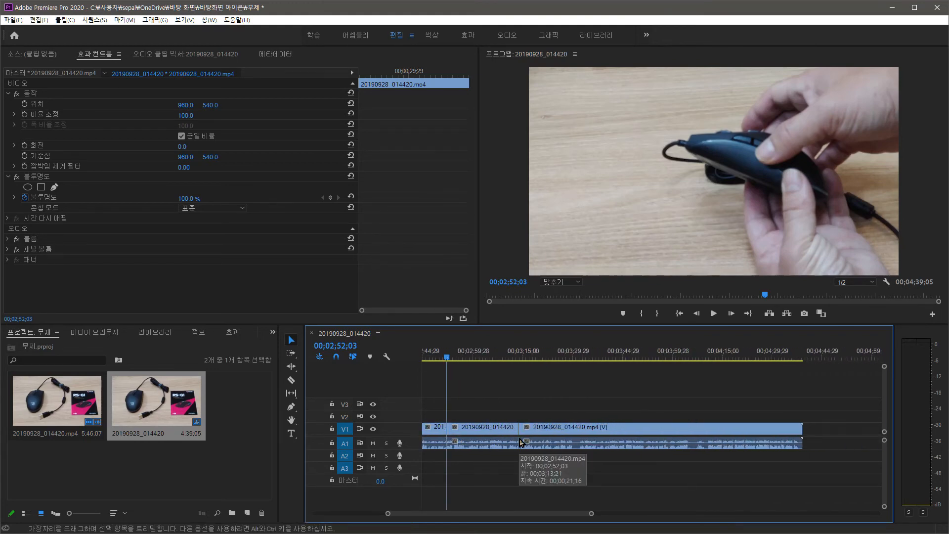
scroll(530, 447, up, 12)
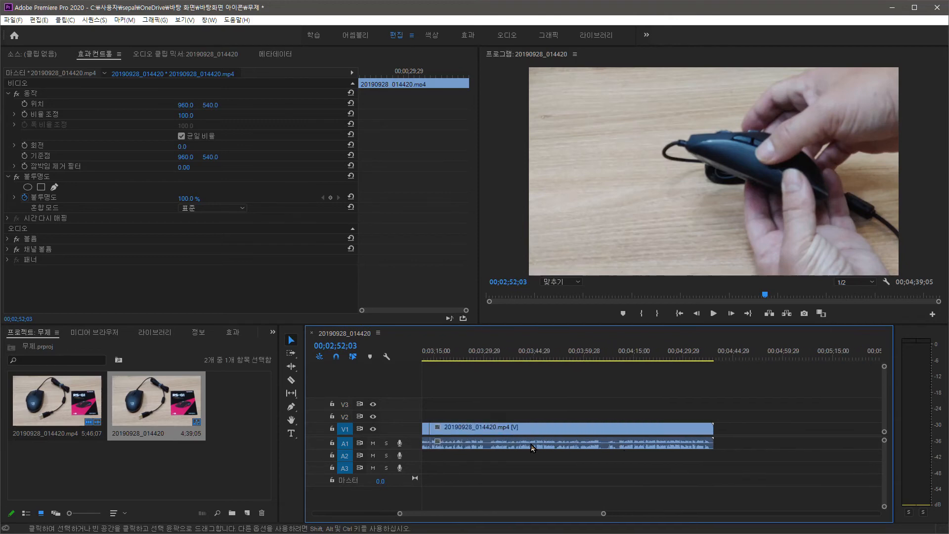
scroll(549, 461, down, 1)
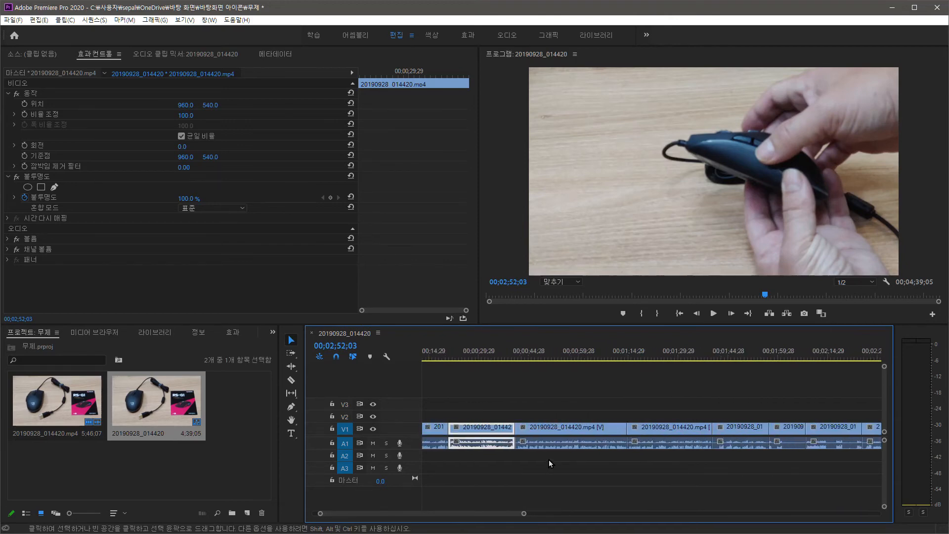
scroll(550, 458, down, 7)
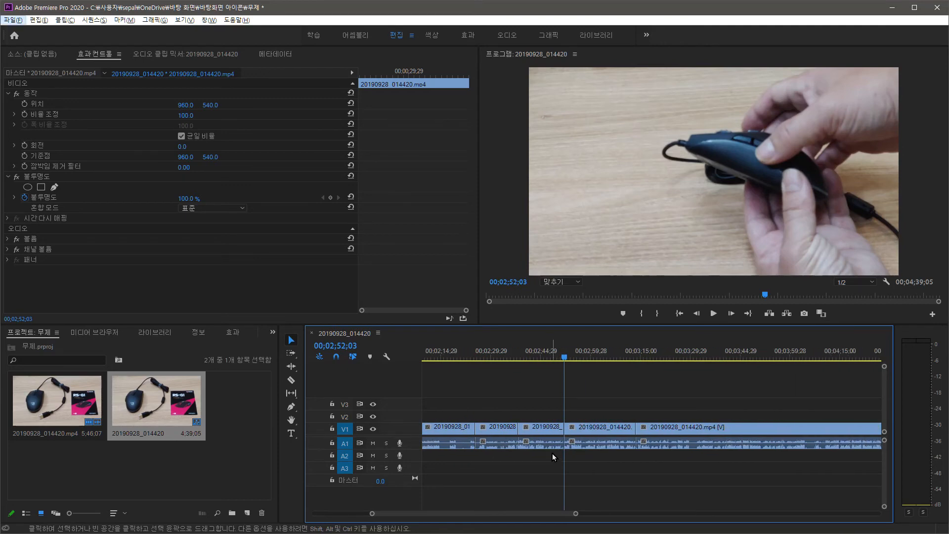
scroll(553, 453, up, 3)
- Place the playhead at 00;02;41;00 and preview the sequence from there, playing and pausing it twice
click(536, 431)
click(533, 353)
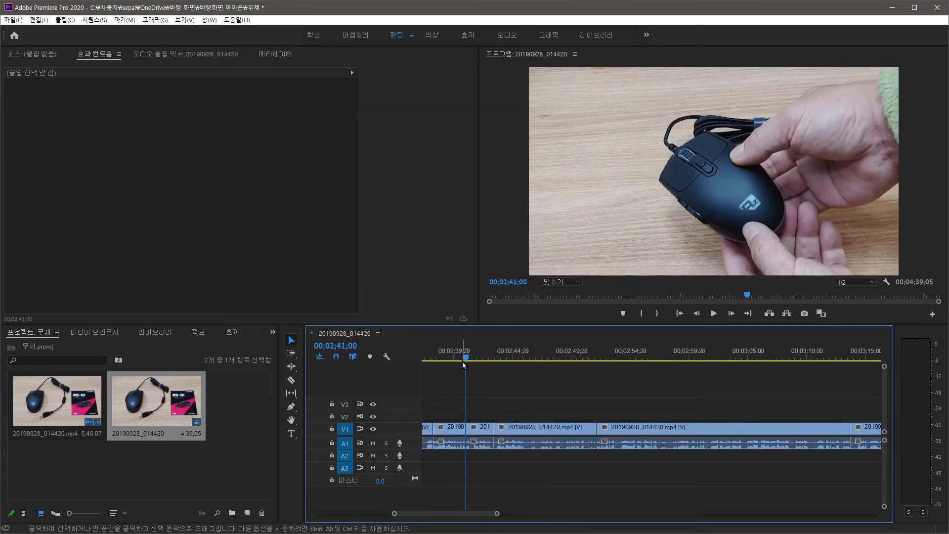
mouse_move(467, 357)
mouse_down()
mouse_move(451, 357)
mouse_move(467, 359)
mouse_up()
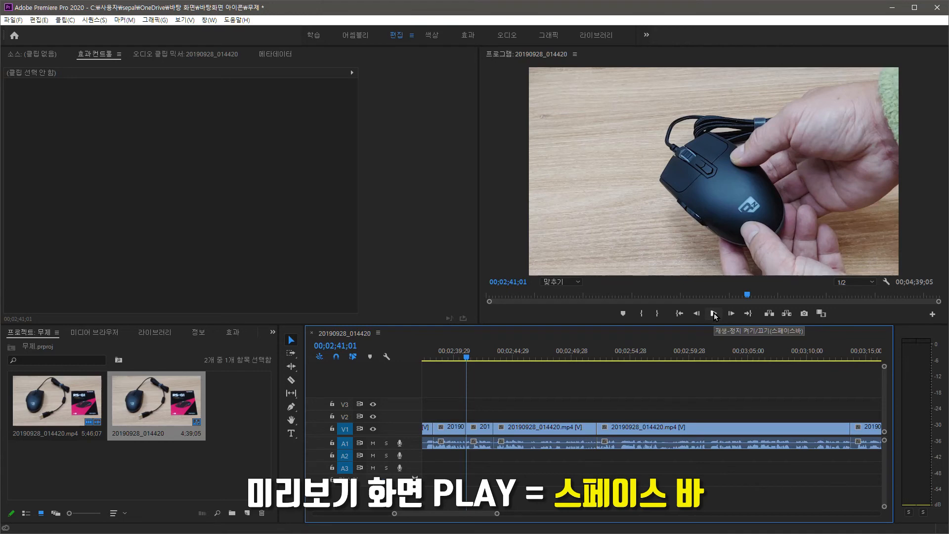
key(space)
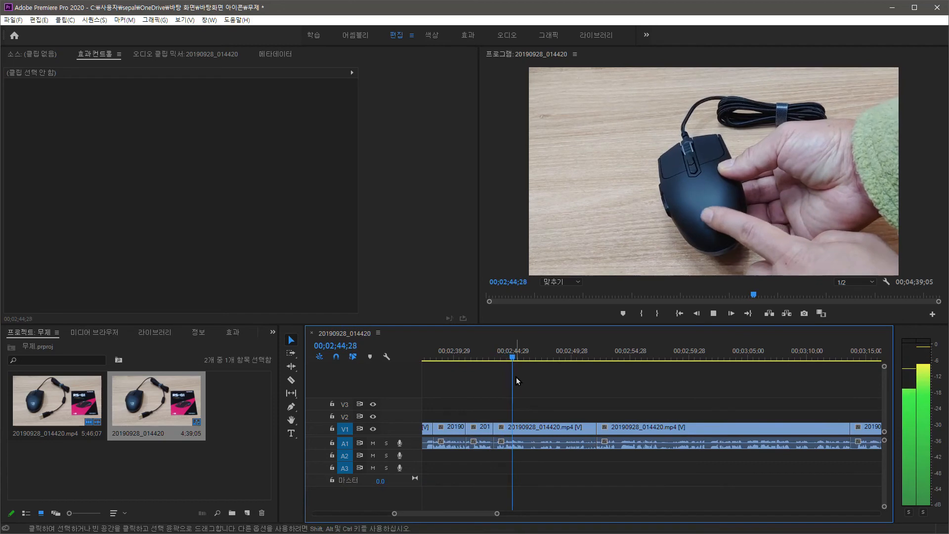
key(space)
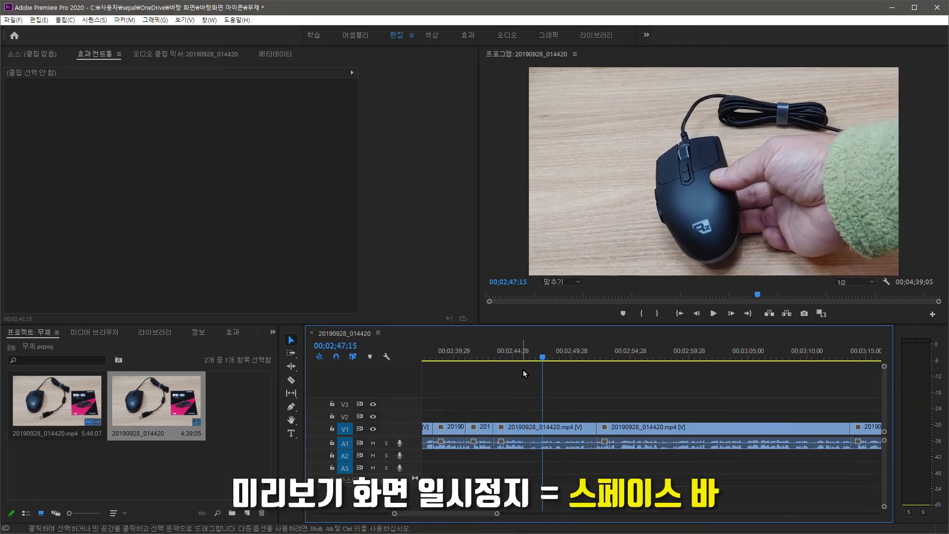
key(space)
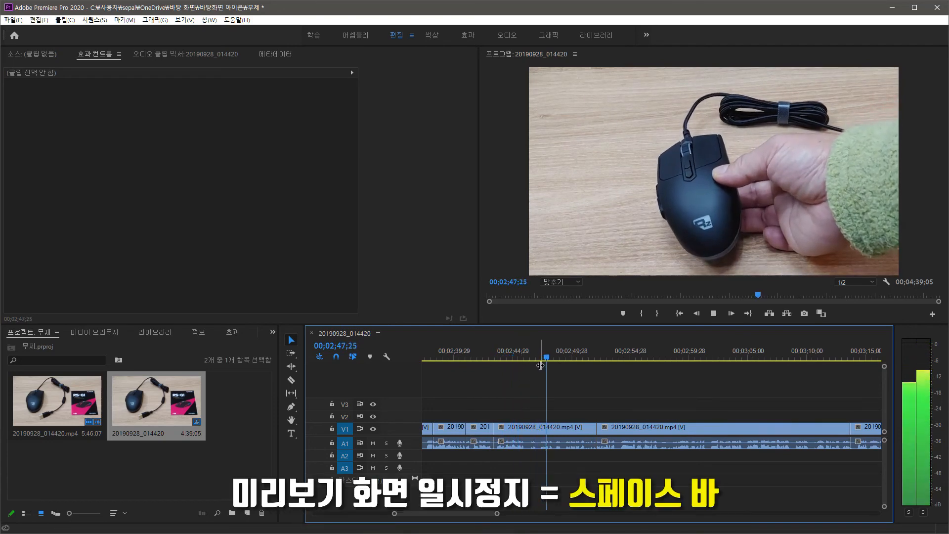
key(space)
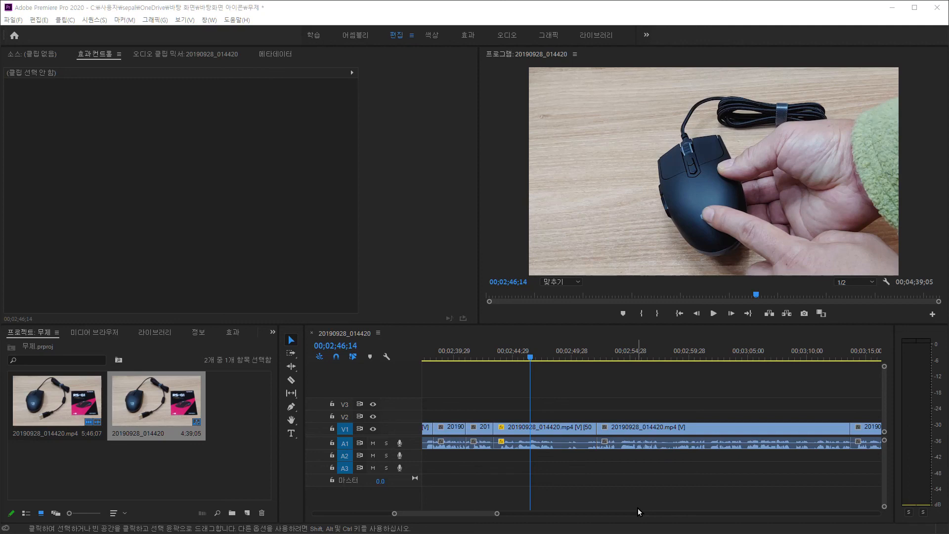
- Select the V1 segment under the playhead at 00;02;46;14
click(540, 425)
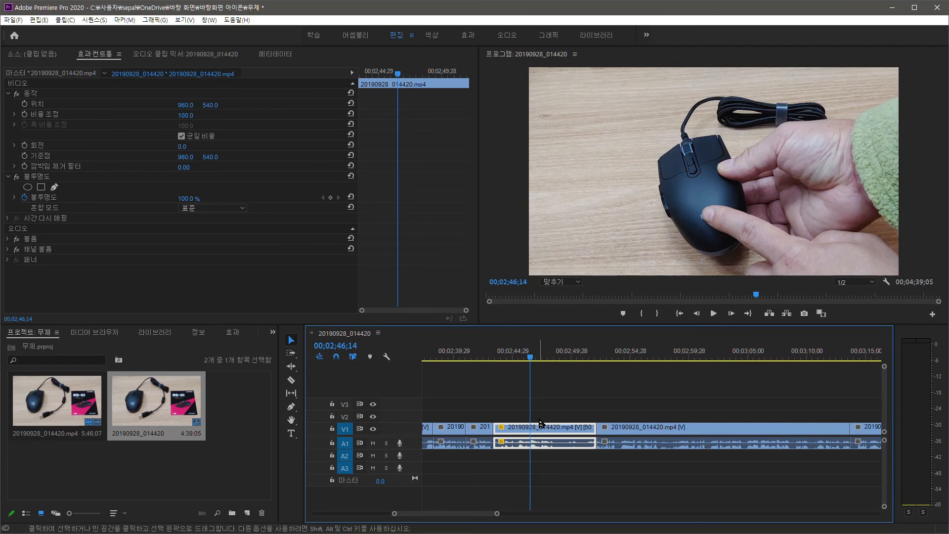